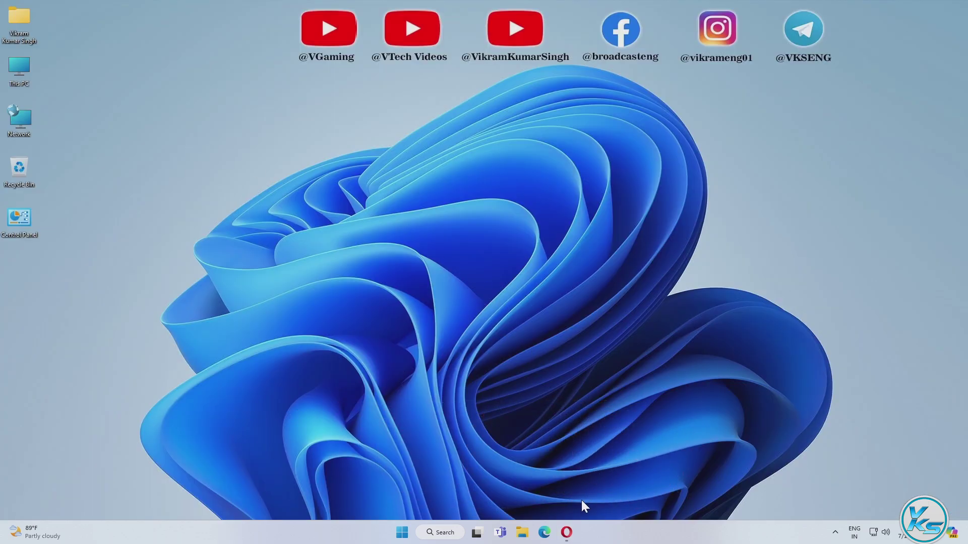
- In Opera, load google.com and search for 'blender'
click(568, 528)
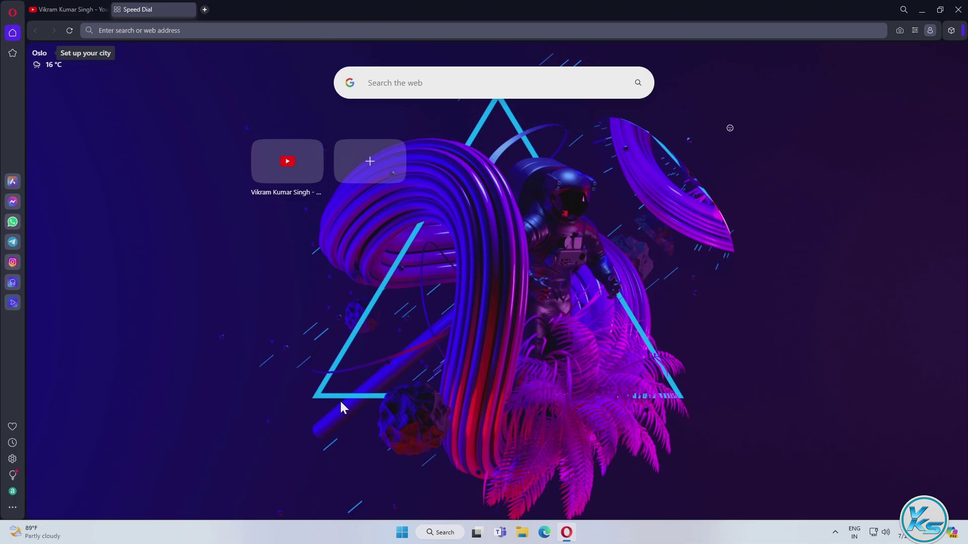
text(google.com)
key(Return)
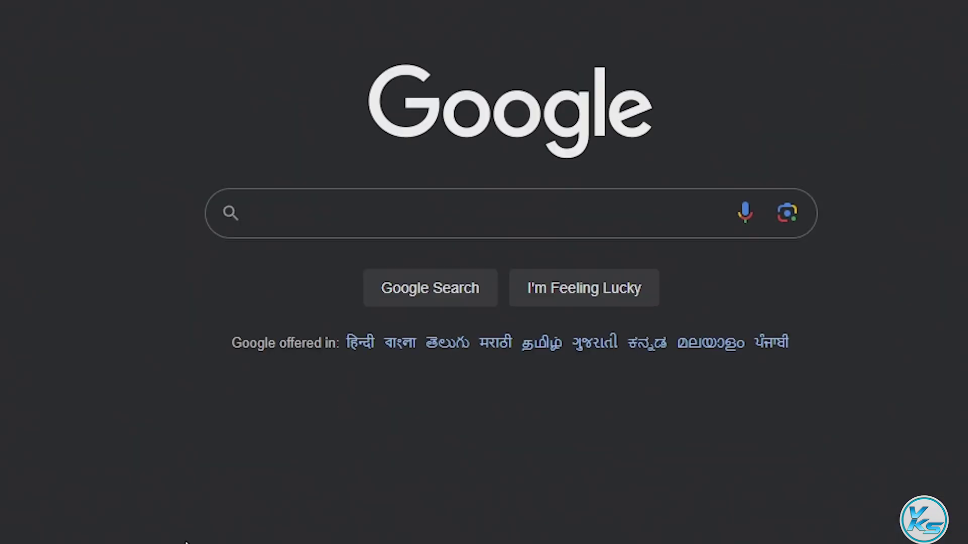
text(blender)
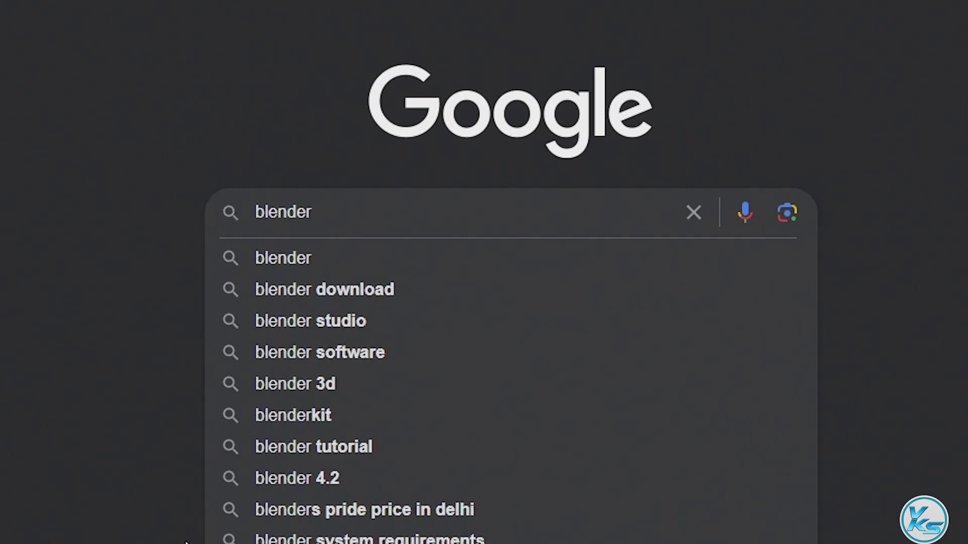
key(Return)
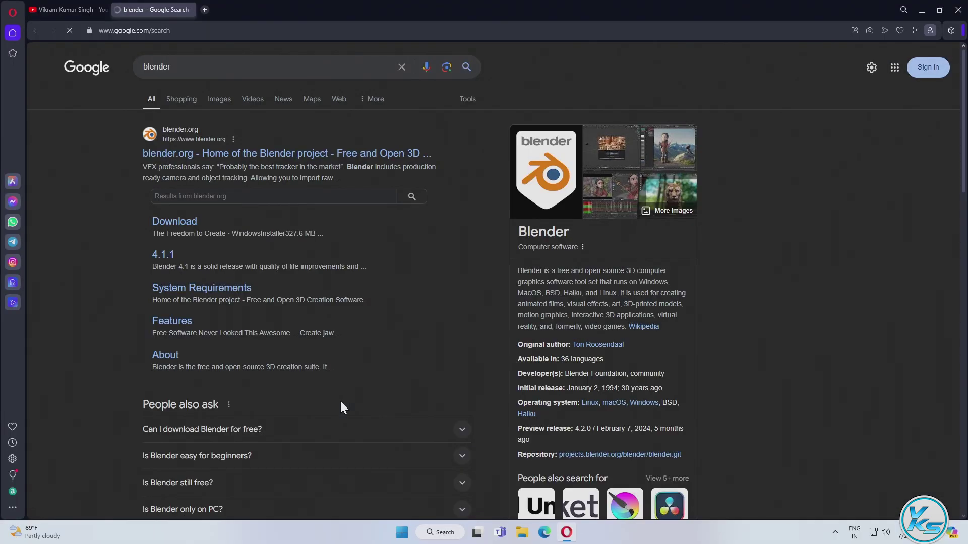
- Go from the blender.org search result to the site's Download page for Blender 4.2 LTS
click(191, 154)
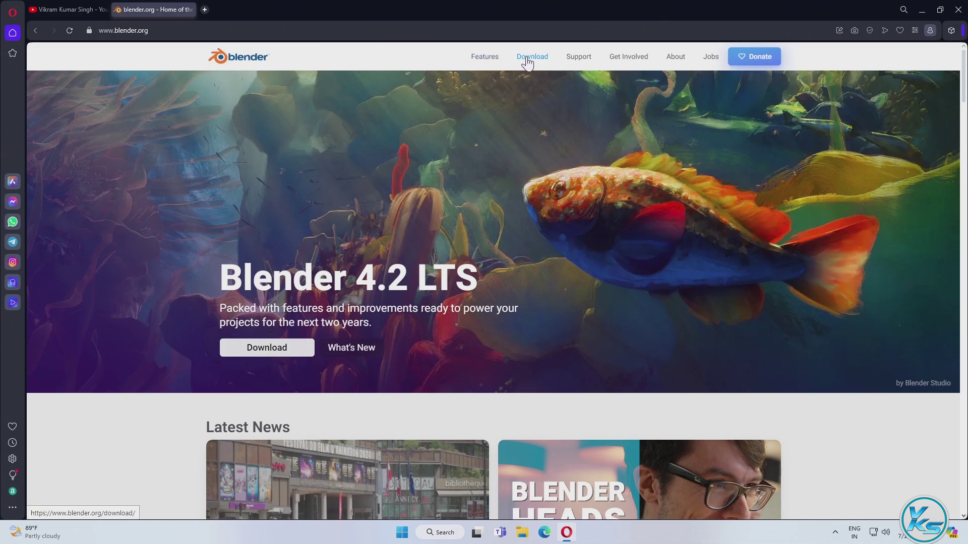
click(527, 60)
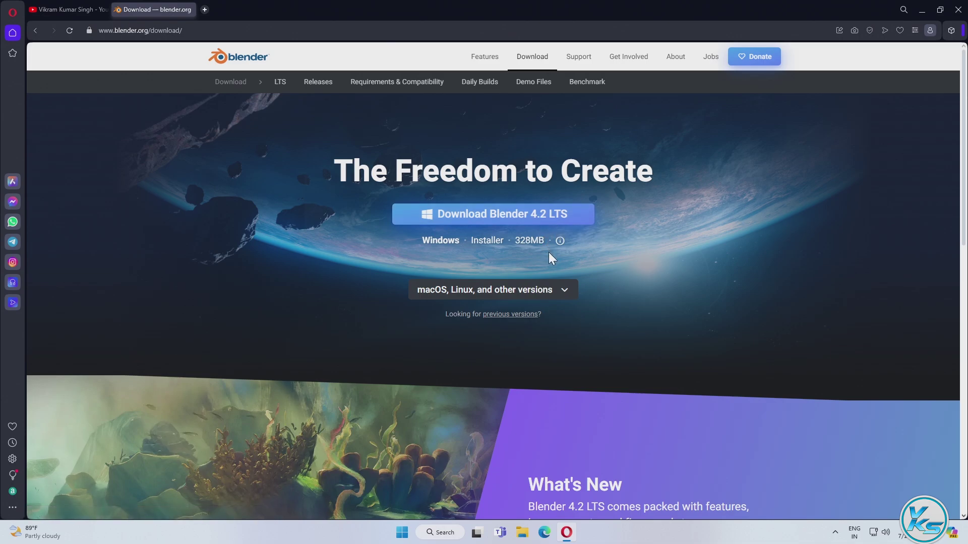
click(564, 296)
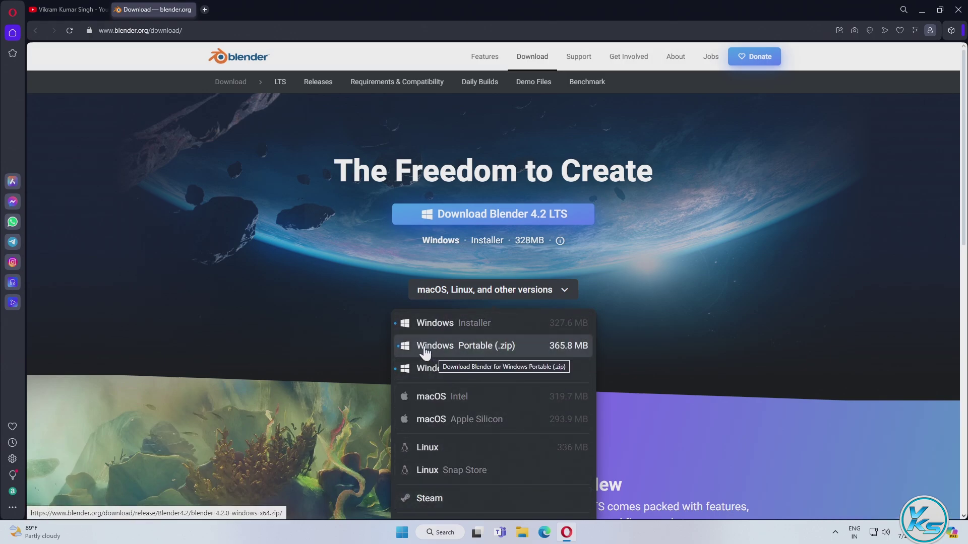
click(379, 291)
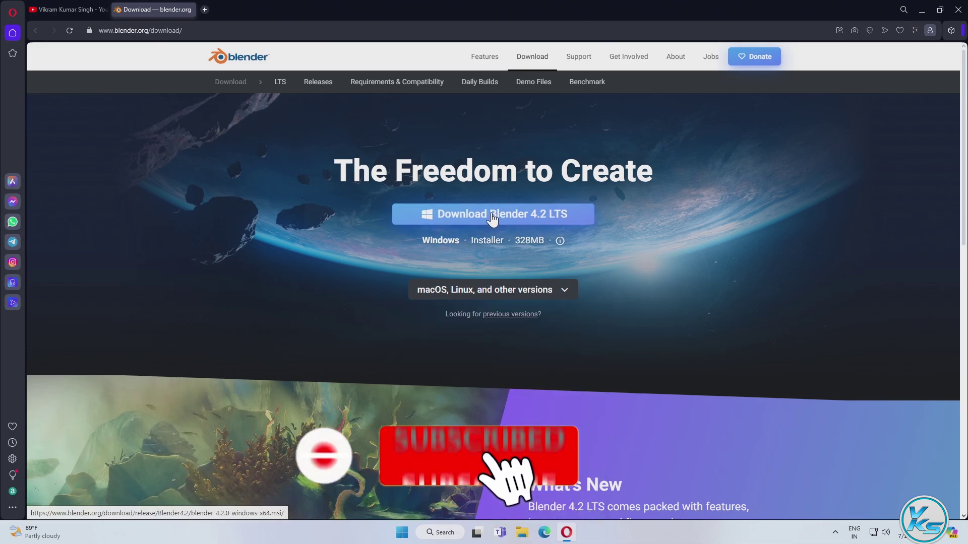
- Save blender-4.2.0-windows-x64.msi to the Desktop and minimize Opera
click(492, 219)
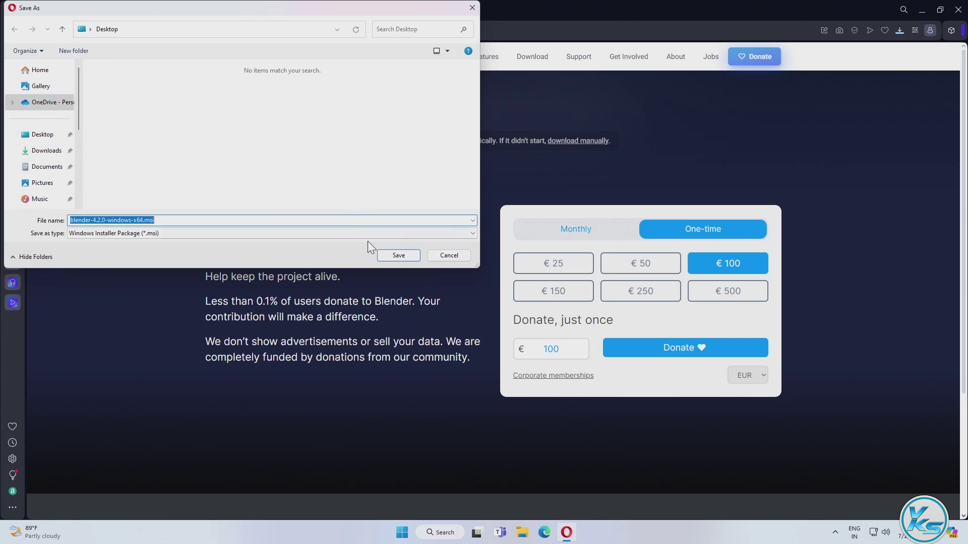
click(387, 255)
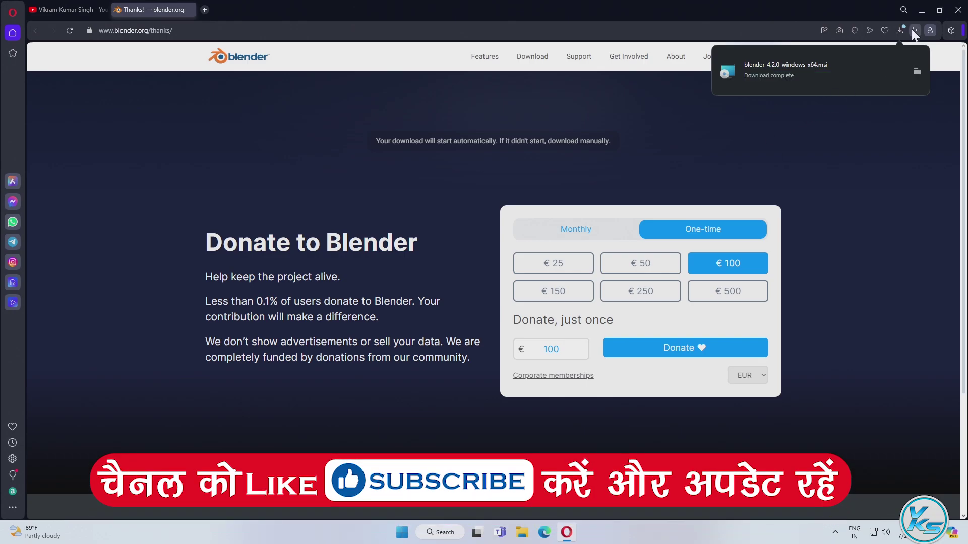
click(921, 9)
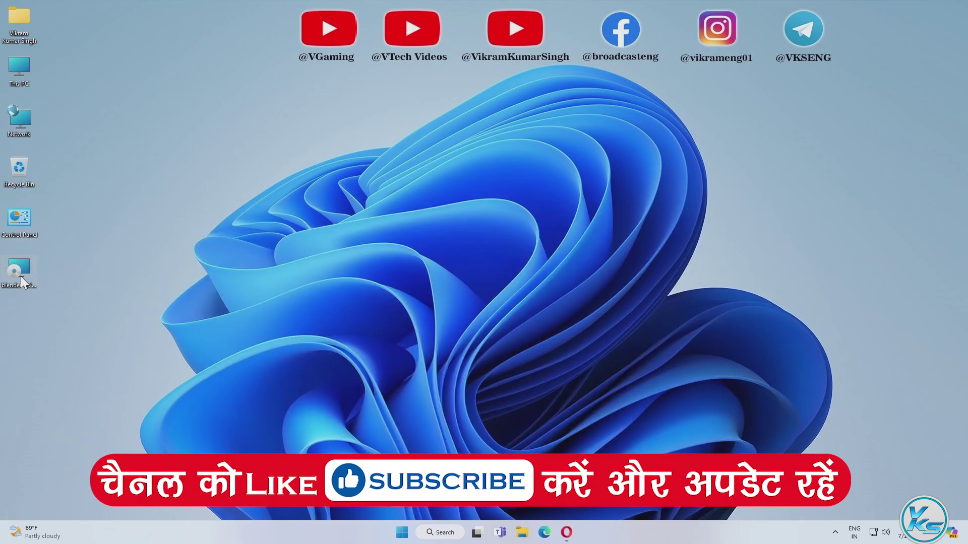
- Tick Unblock in the Blender .msi file's Properties and apply it
drag(20, 276, 154, 105)
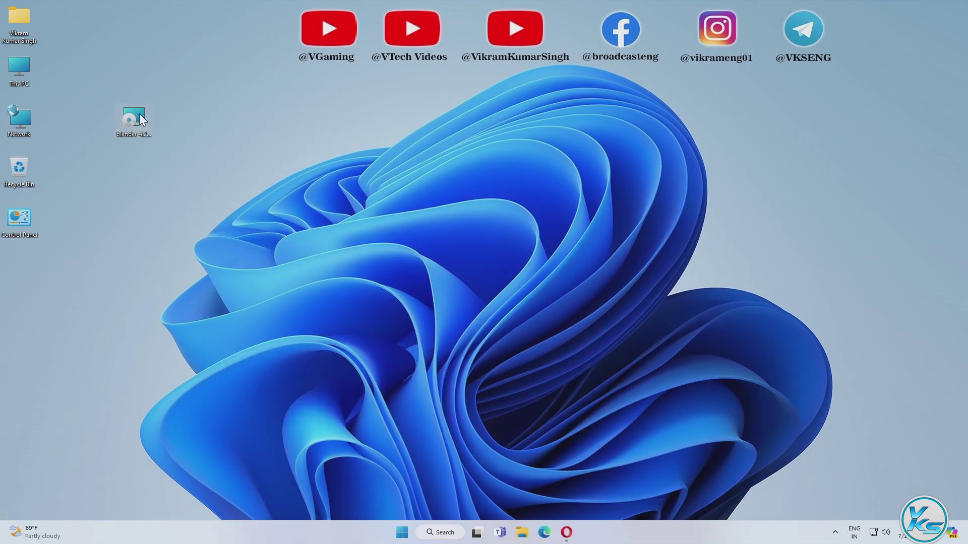
right_click(141, 120)
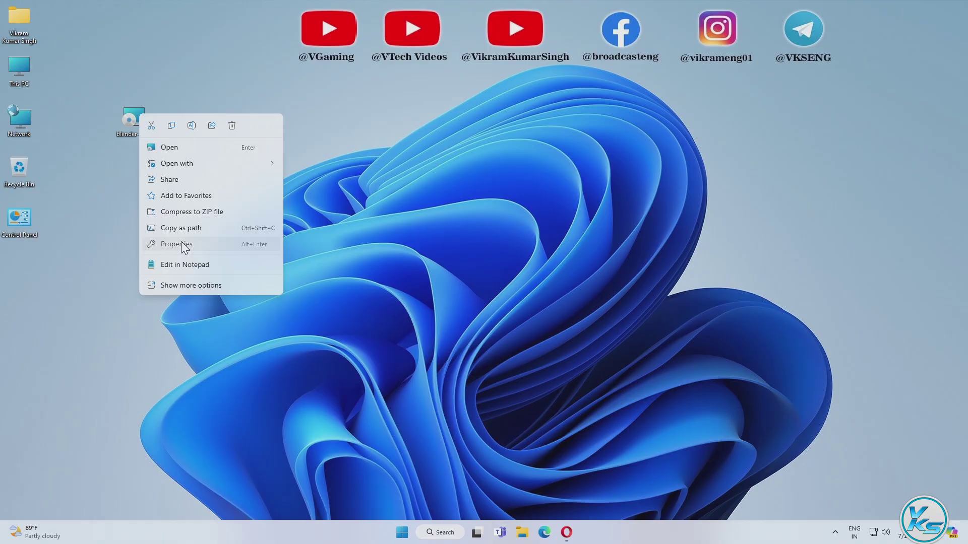
click(290, 305)
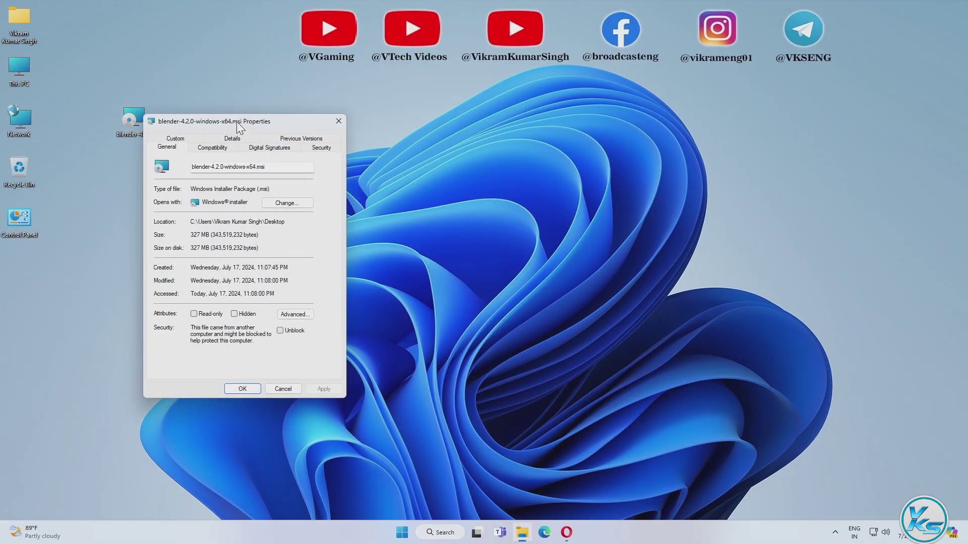
drag(237, 122, 262, 81)
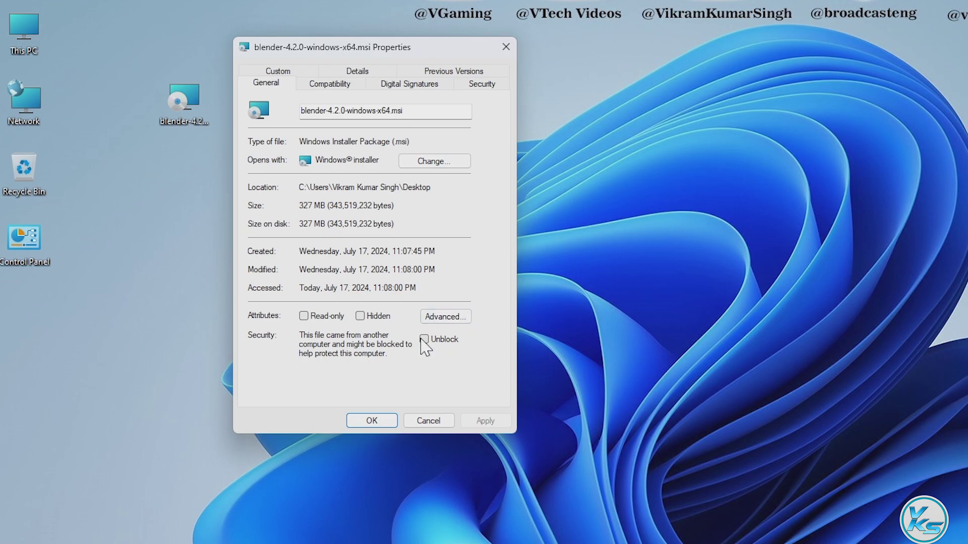
click(424, 340)
click(485, 422)
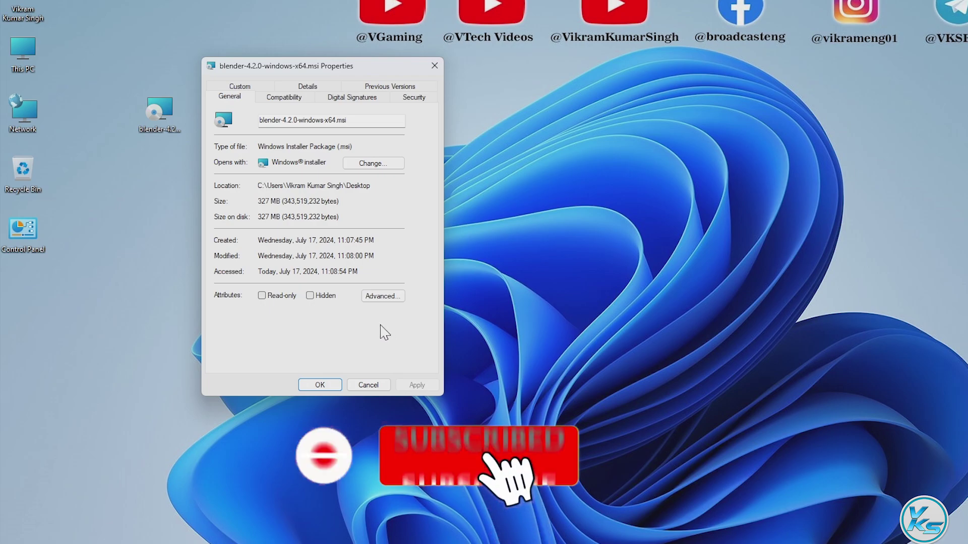
click(319, 385)
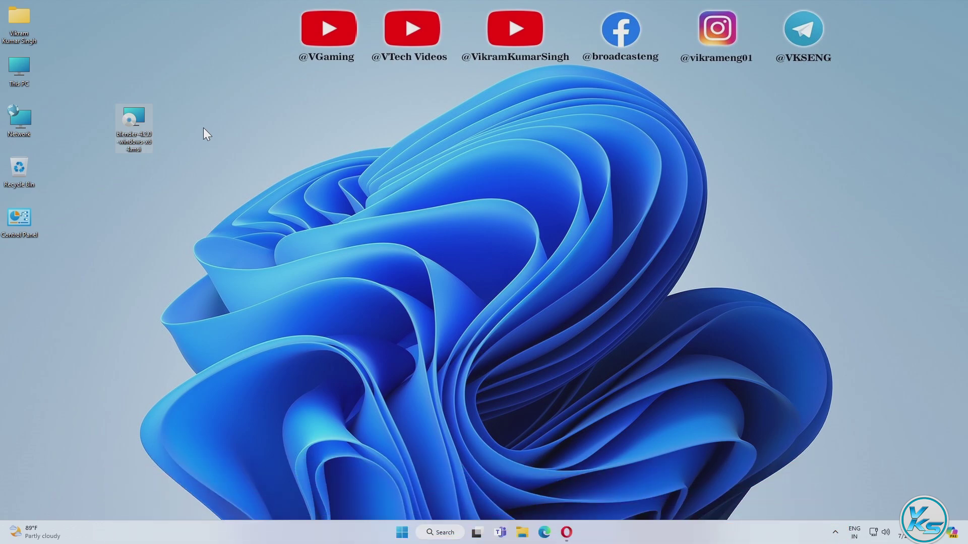
right_click(22, 68)
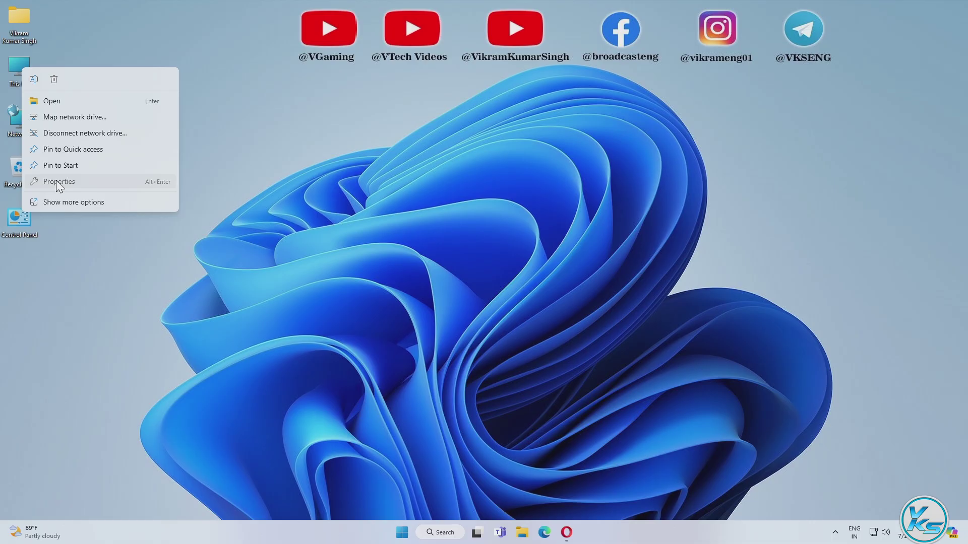
click(104, 278)
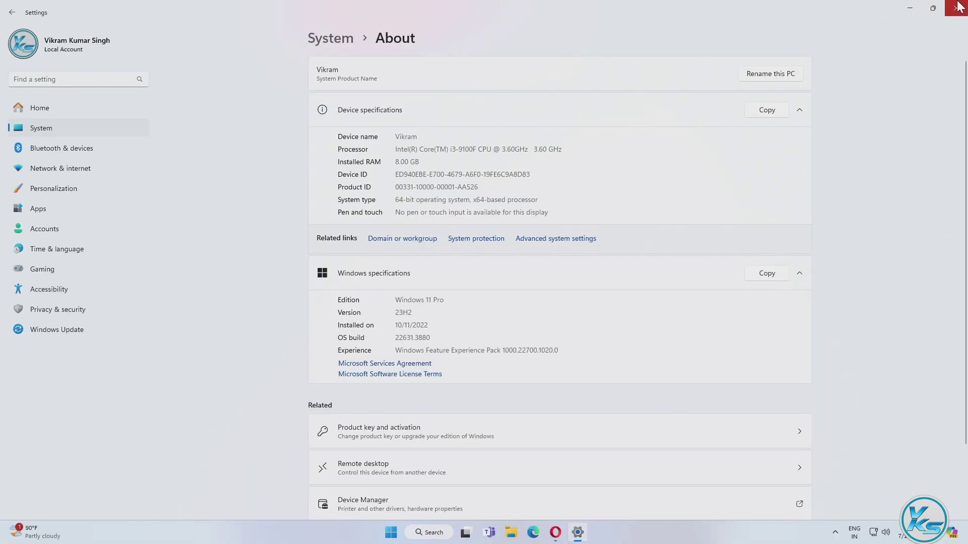
click(961, 6)
click(377, 129)
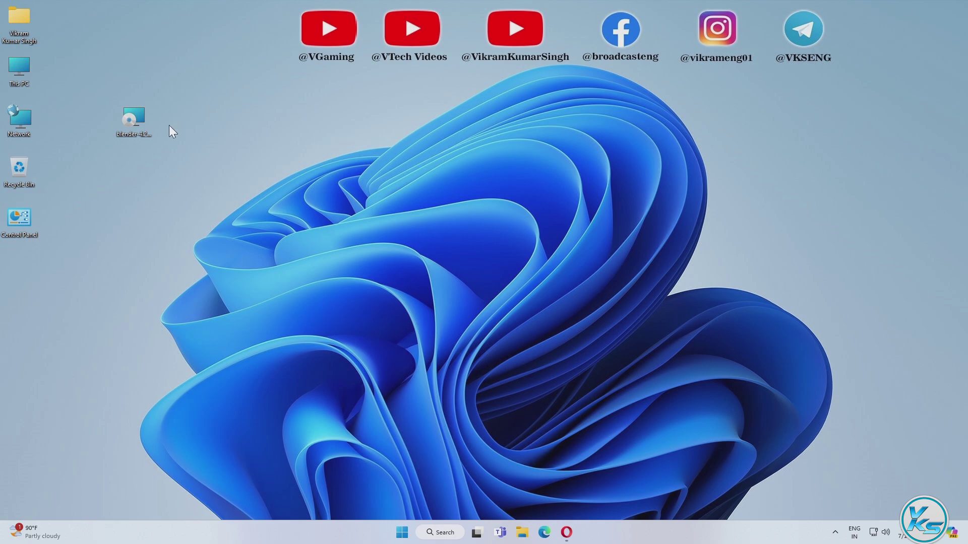
- Launch the Blender installer, accept the GPL licence, and keep default features and install location
right_click(137, 116)
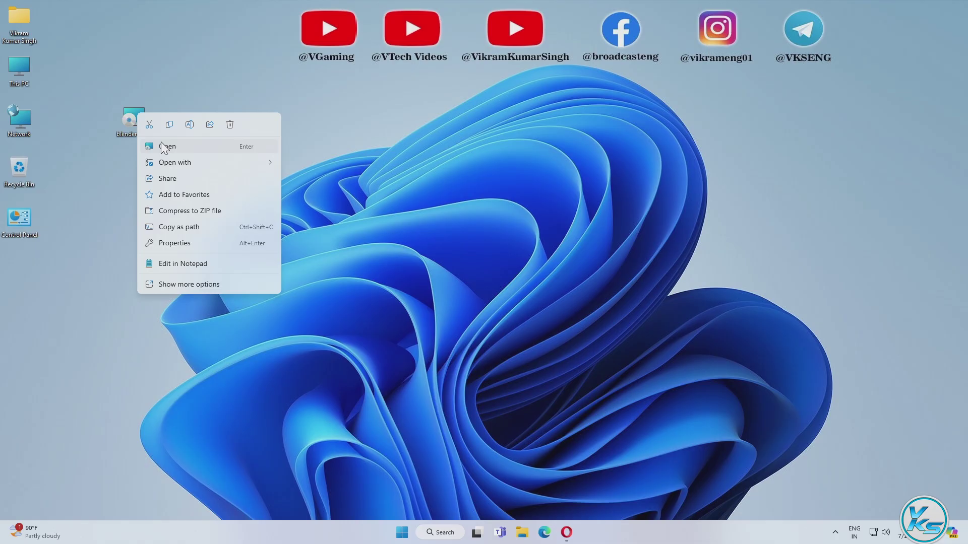
click(161, 143)
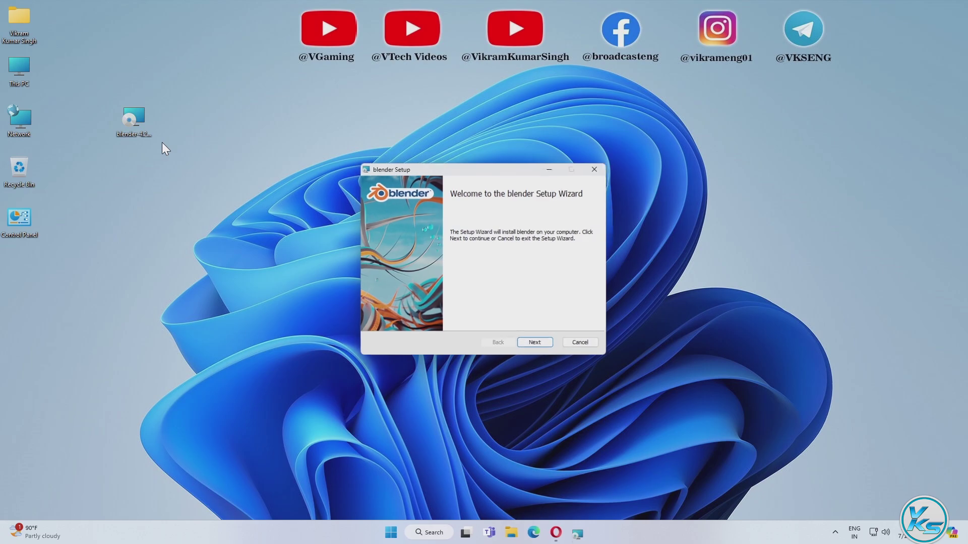
drag(444, 170, 456, 90)
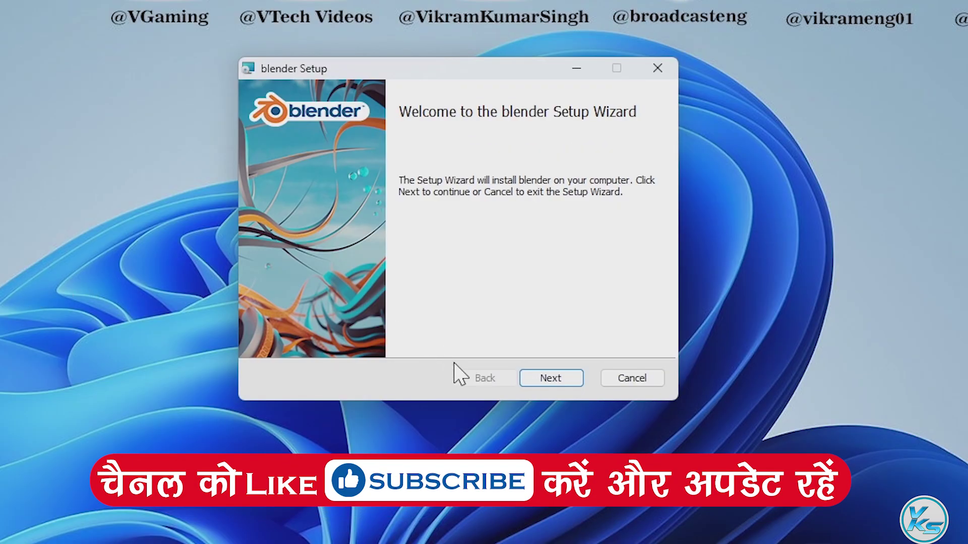
click(524, 381)
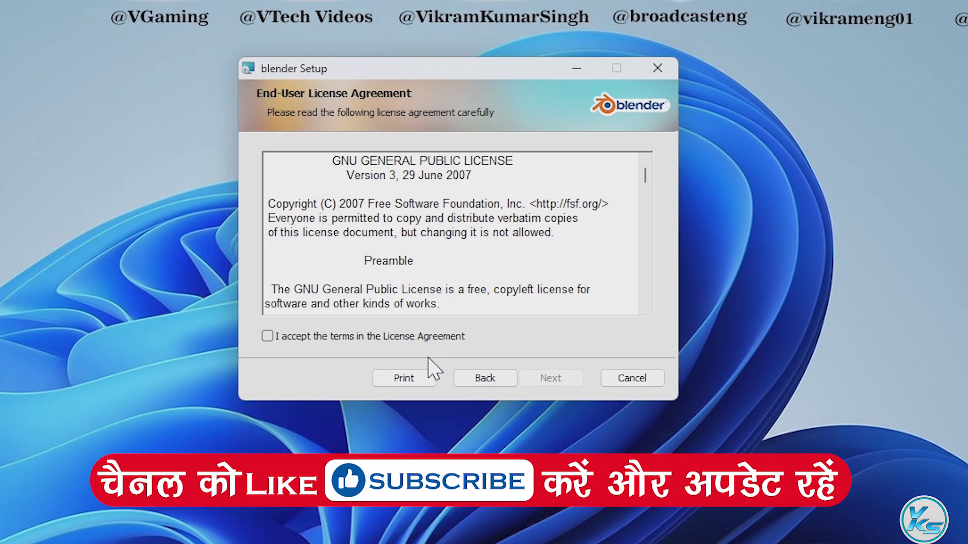
click(306, 343)
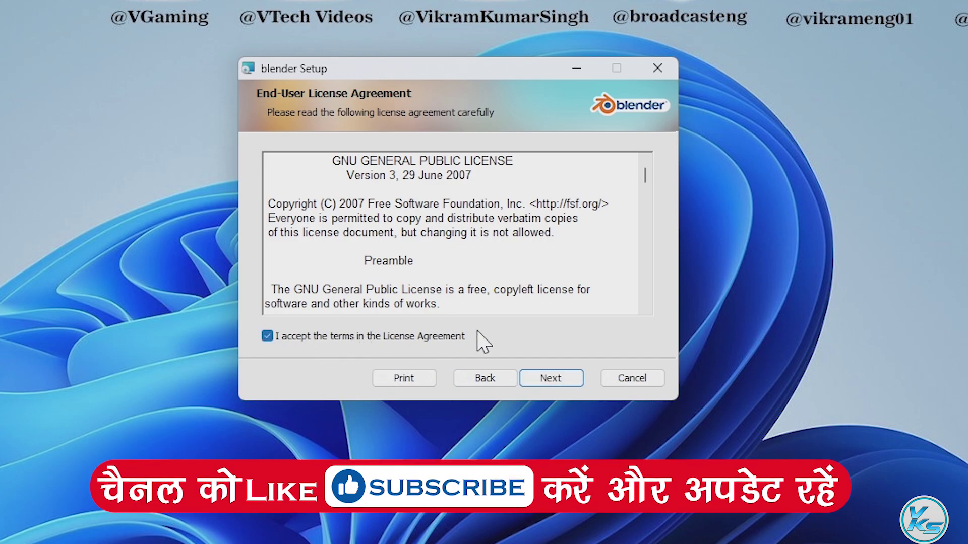
click(545, 386)
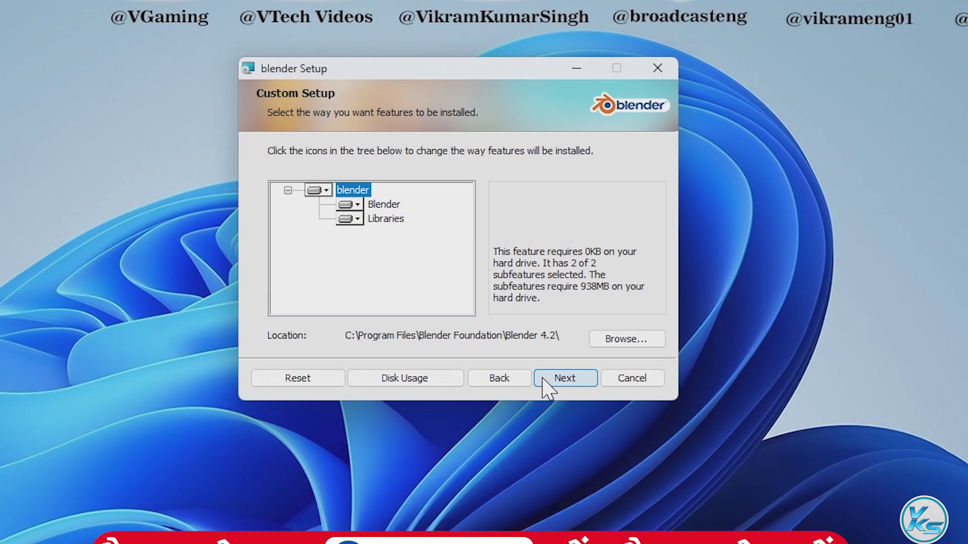
click(545, 387)
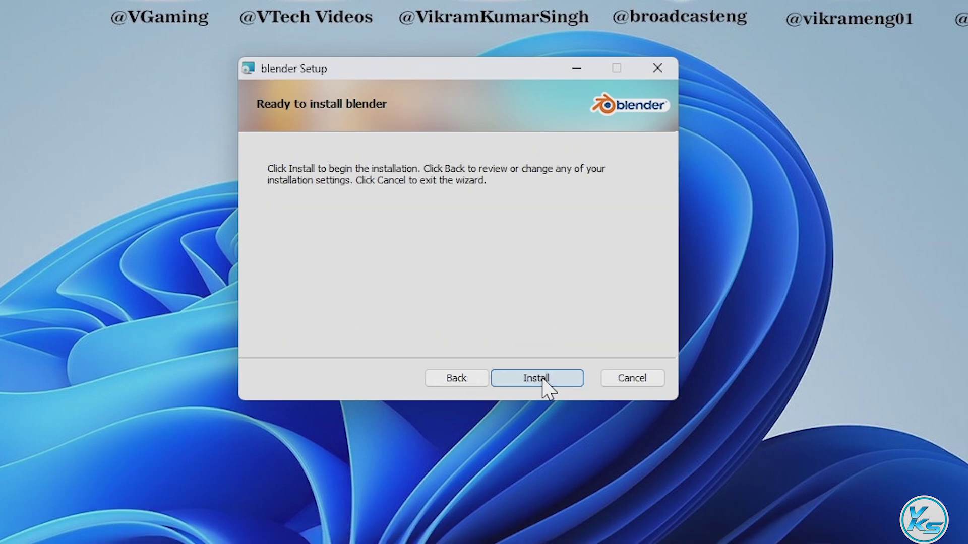
- Install Blender 4.2, approving the User Account Control prompt
click(542, 380)
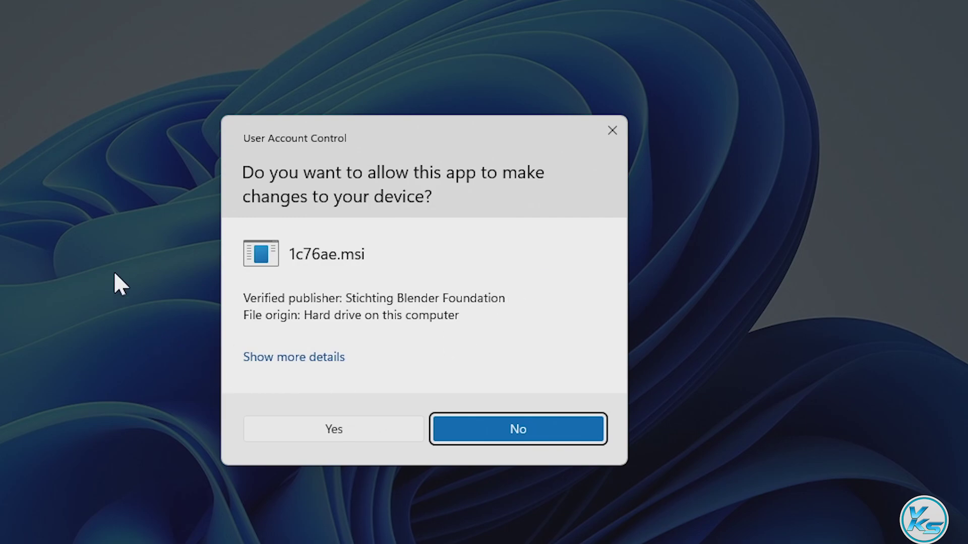
click(285, 430)
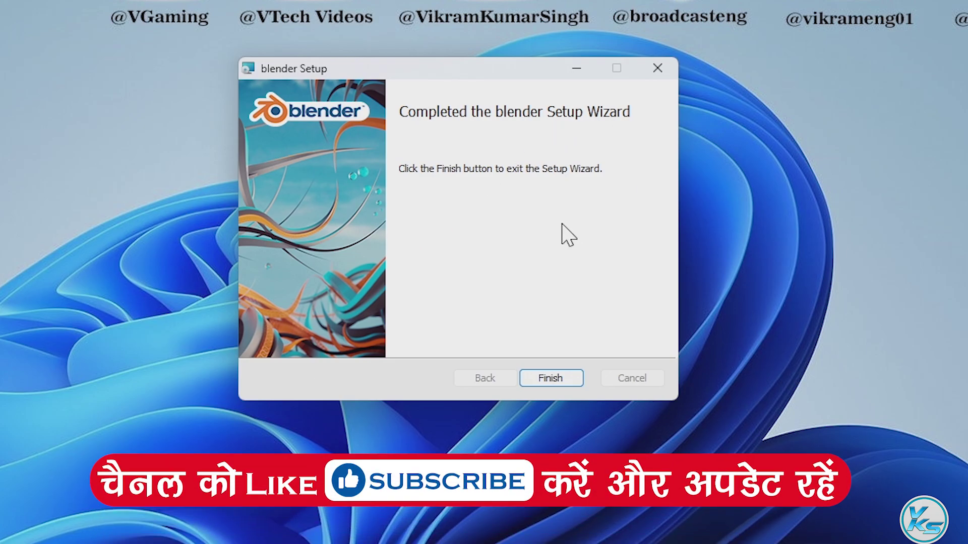
- Finish the setup wizard and permanently delete the Blender .msi from the desktop with Shift+Delete
click(550, 379)
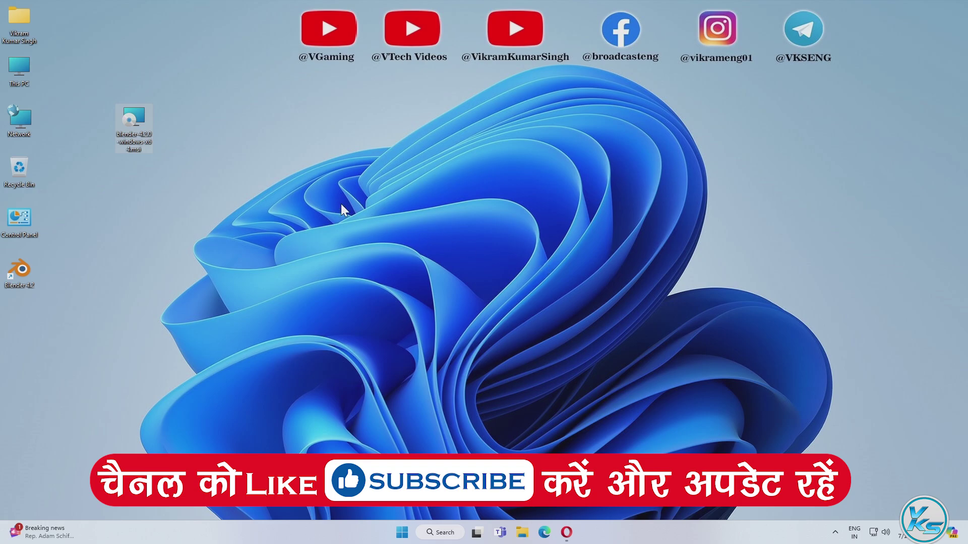
mouse_move(82, 71)
mouse_down()
mouse_move(162, 187)
mouse_move(200, 207)
mouse_up()
key(shift+Delete)
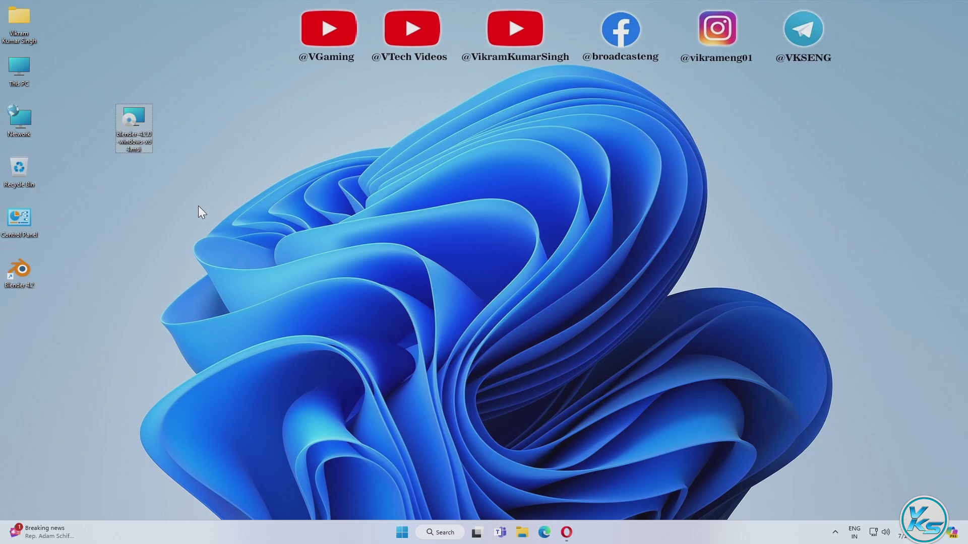
key(Return)
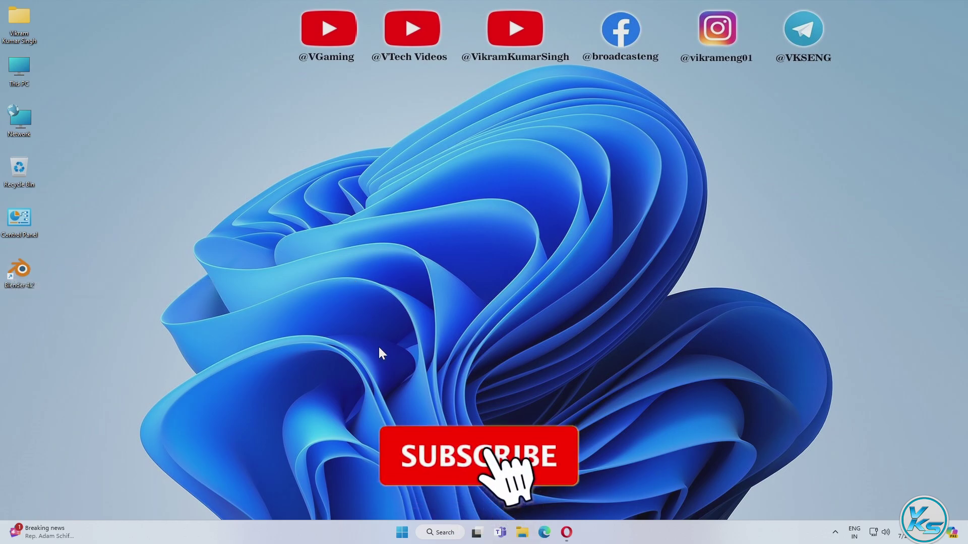
- Search Windows for 'ble' and launch the Blender 4.2 best match
click(428, 527)
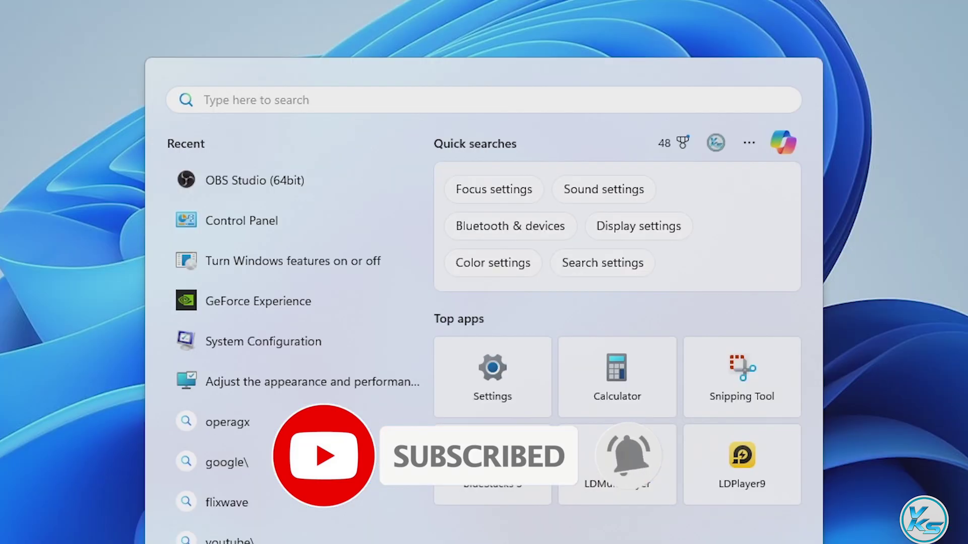
text(ble)
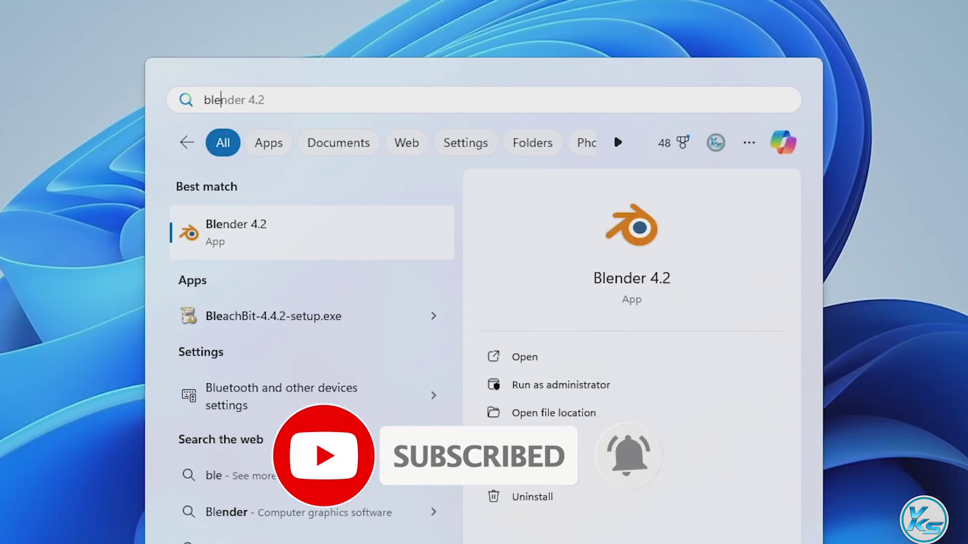
click(298, 257)
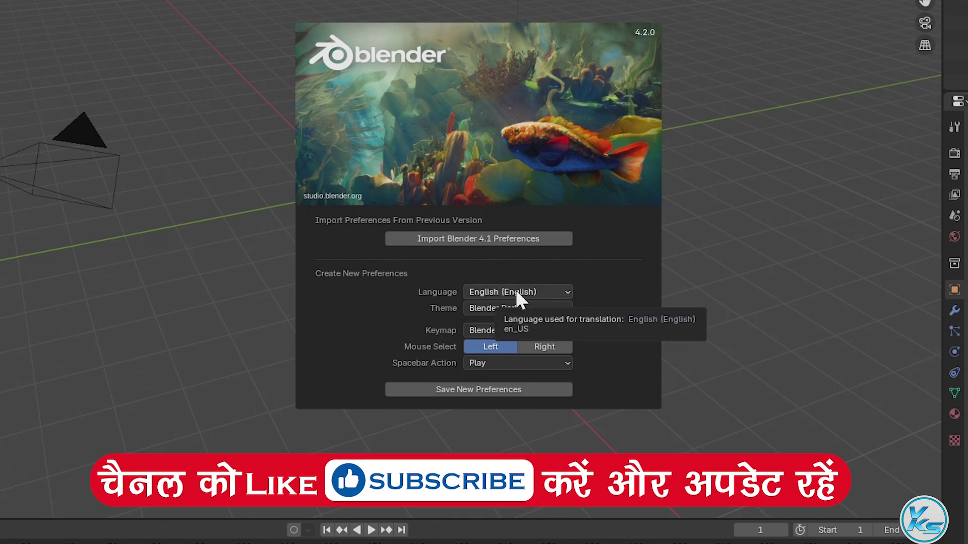
click(555, 305)
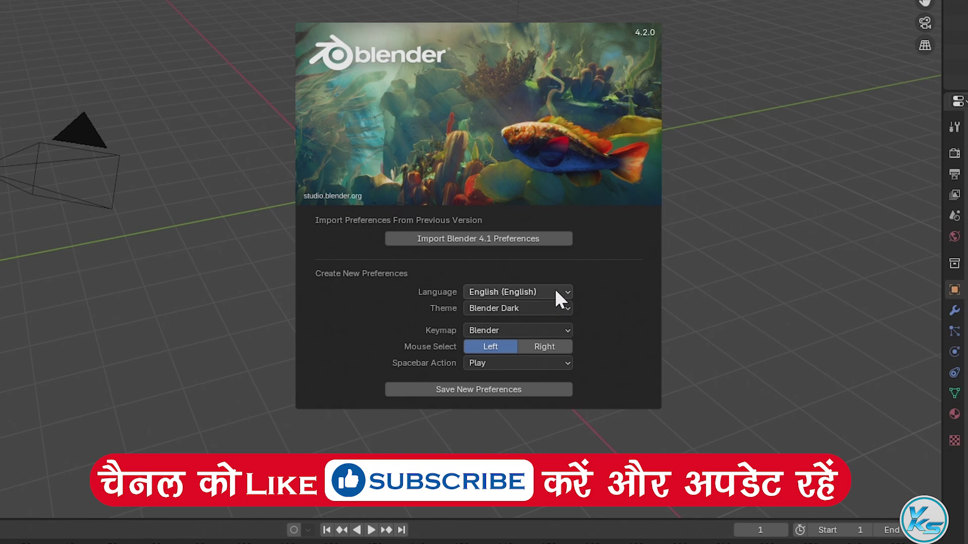
click(555, 291)
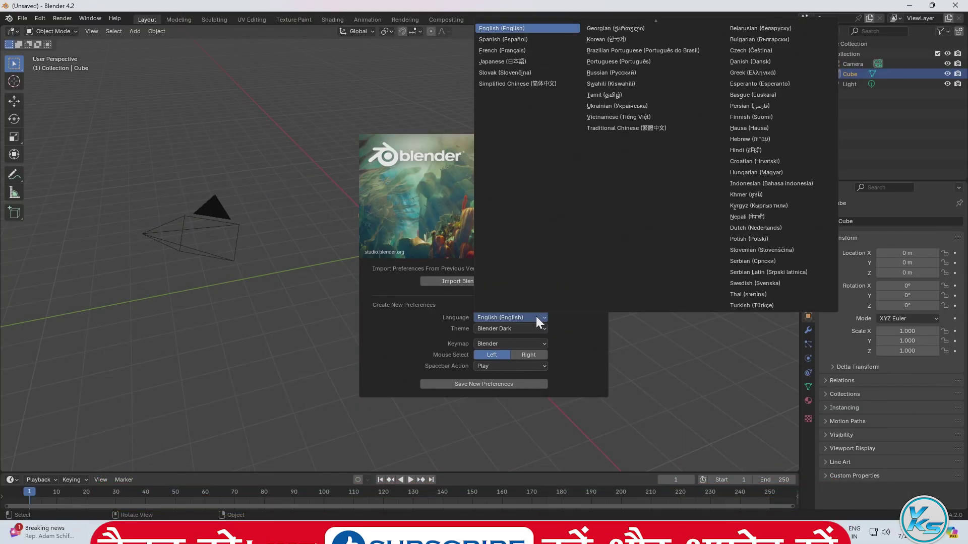
click(536, 316)
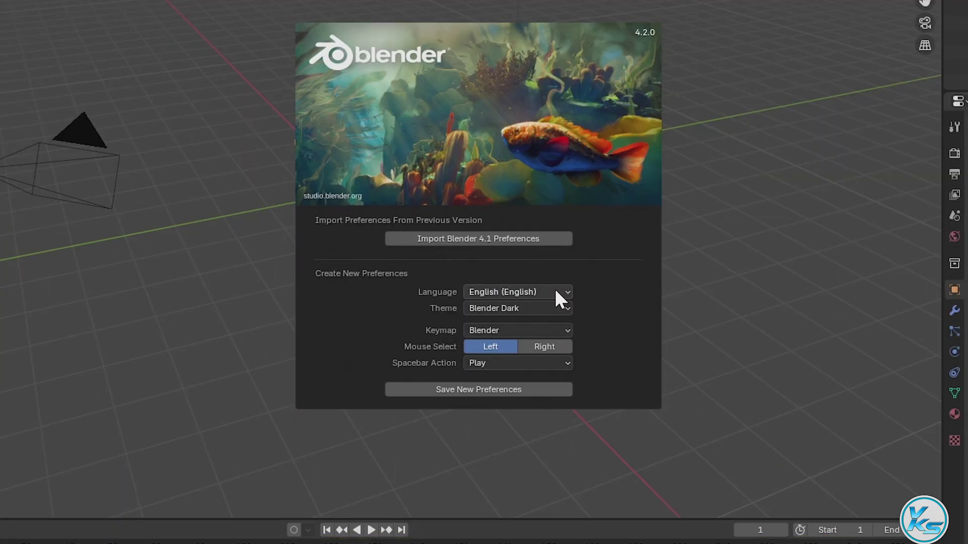
click(565, 330)
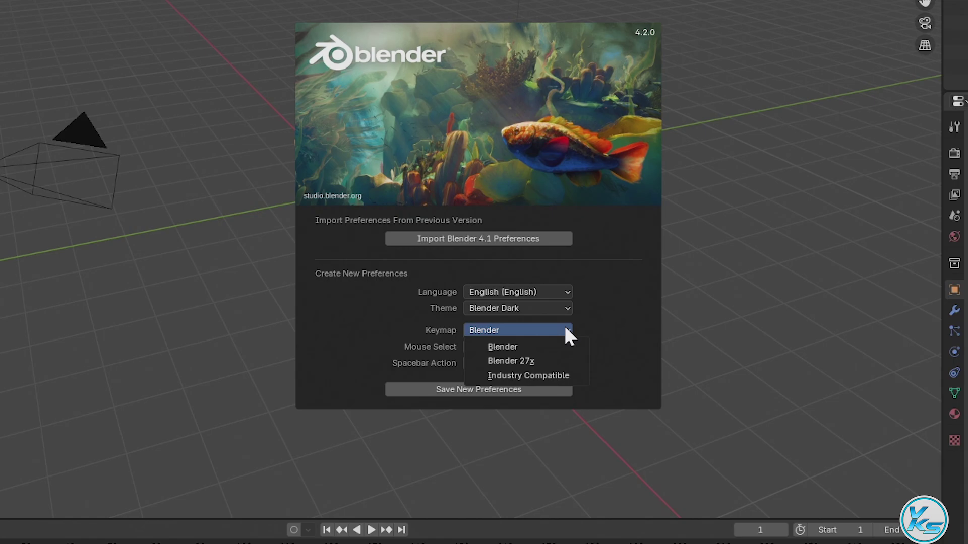
click(565, 330)
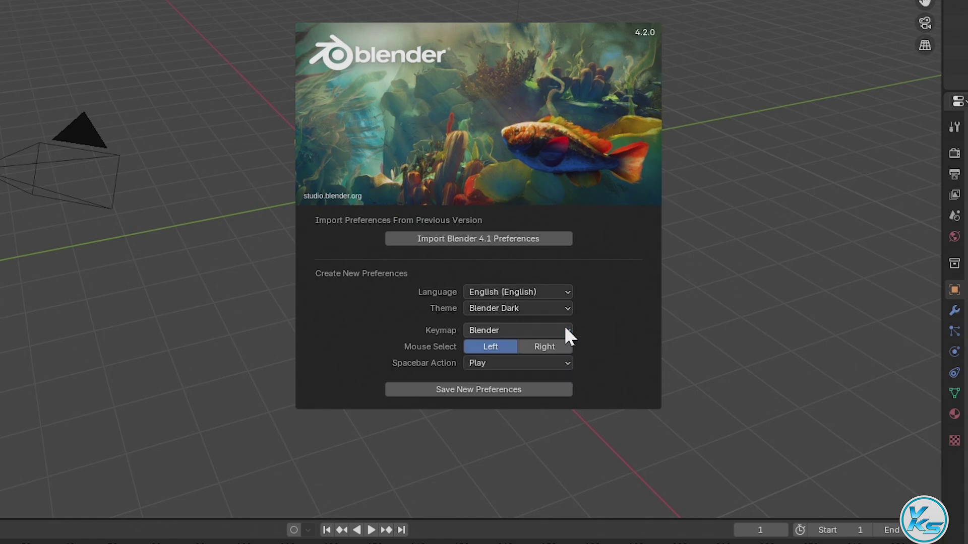
click(518, 364)
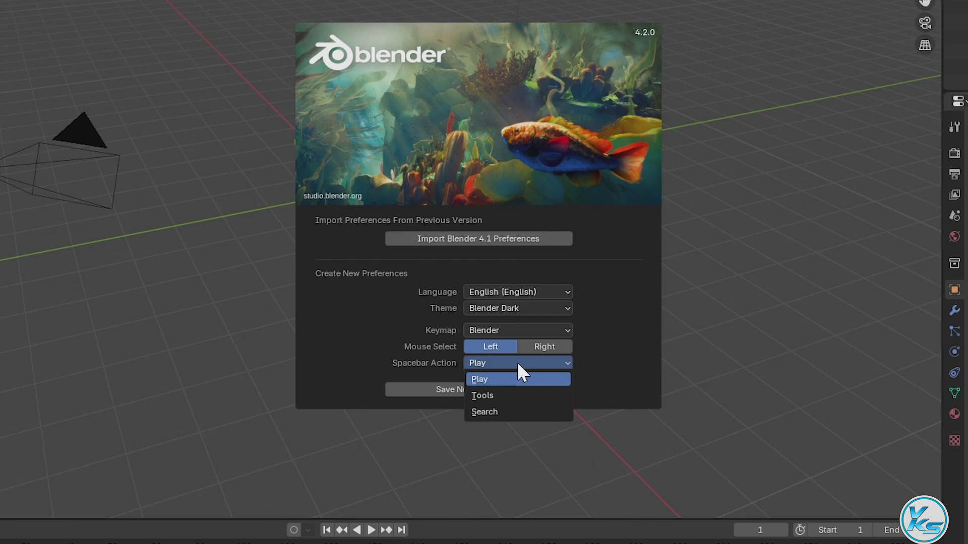
click(518, 365)
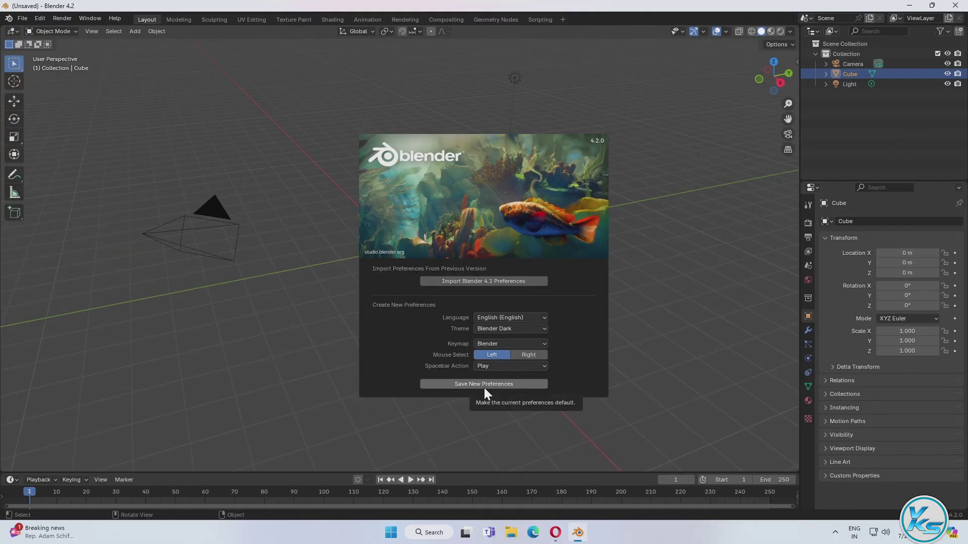
- Save the new default preferences and start a VFX template file
click(483, 386)
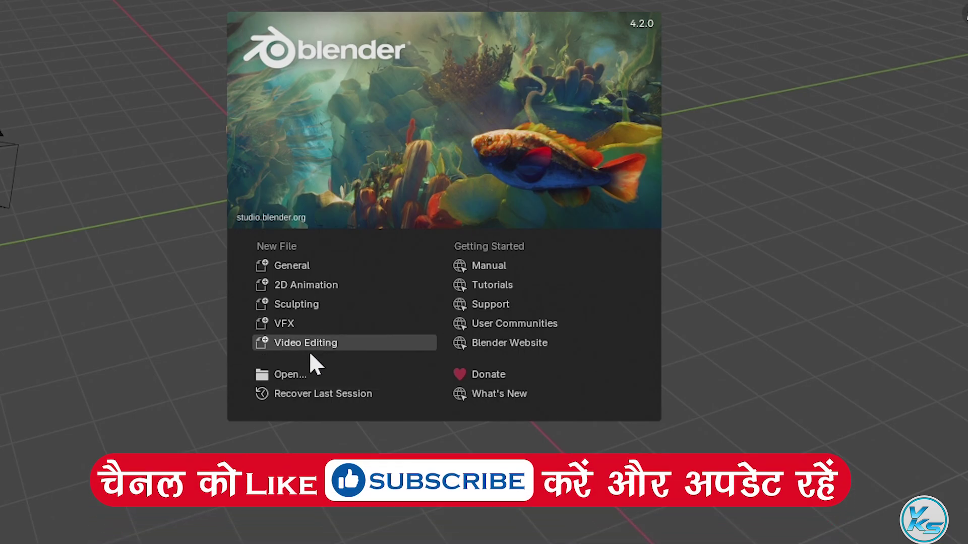
click(297, 325)
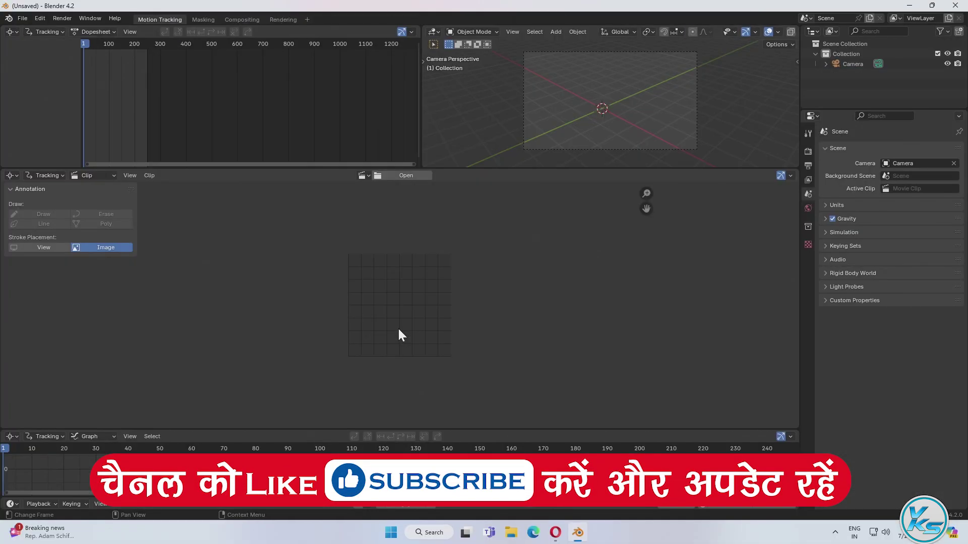